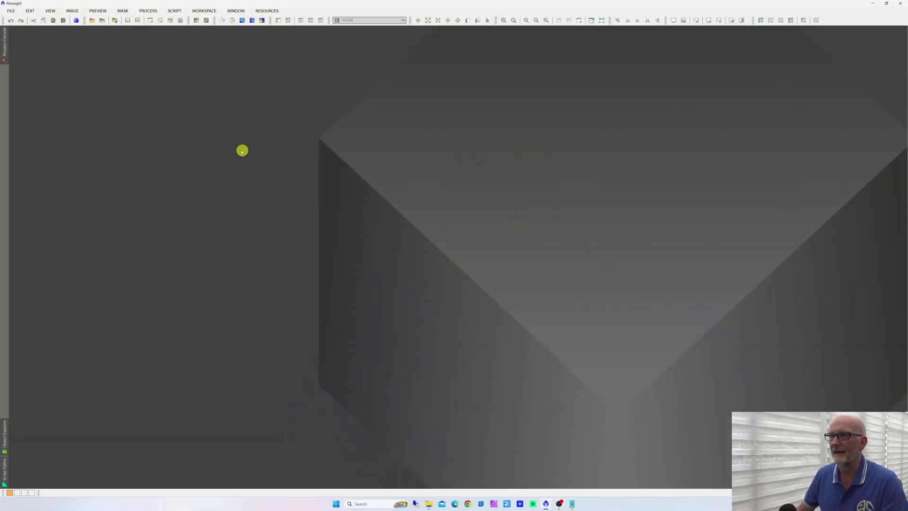
Launch the PixInsight Benchmark script, go past its welcome screen, then exit it
{"action": "left_click", "coordinate": [175, 11]}
{"action": "mouse_move", "coordinate": [184, 30]}
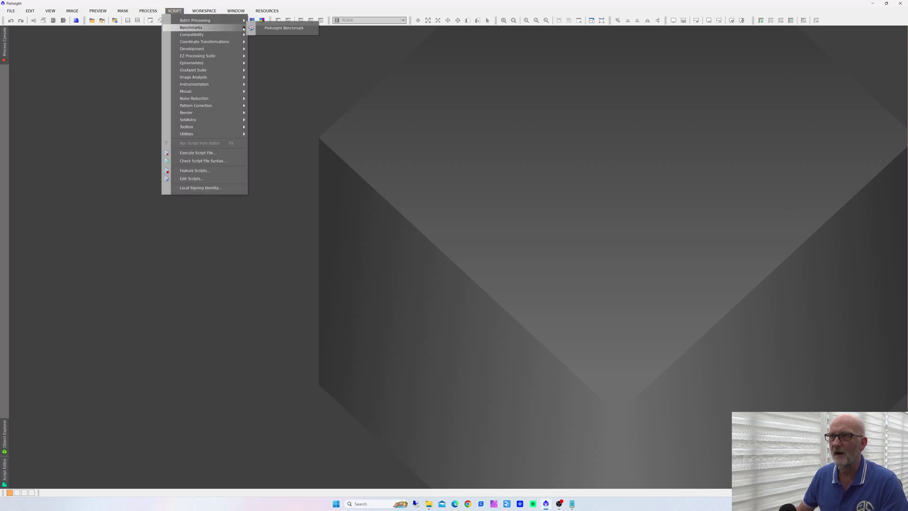
{"action": "left_click", "coordinate": [284, 28]}
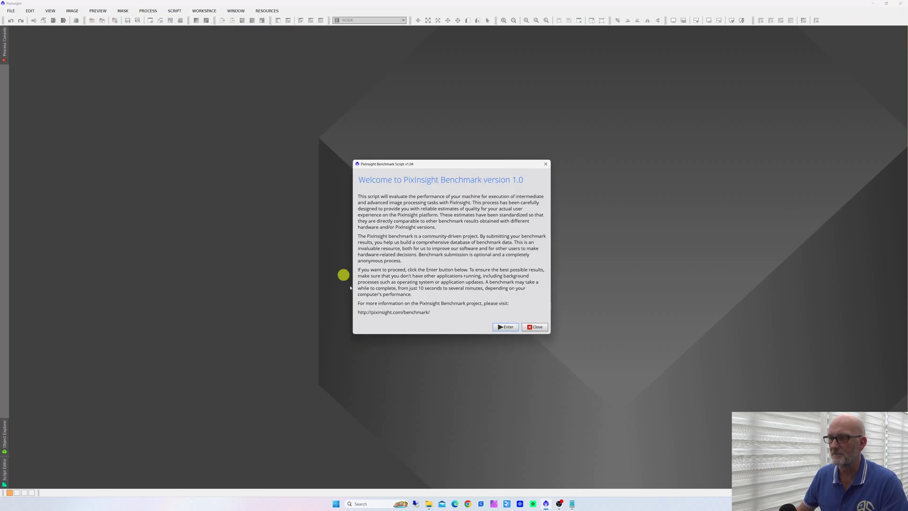
{"action": "left_click", "coordinate": [505, 326]}
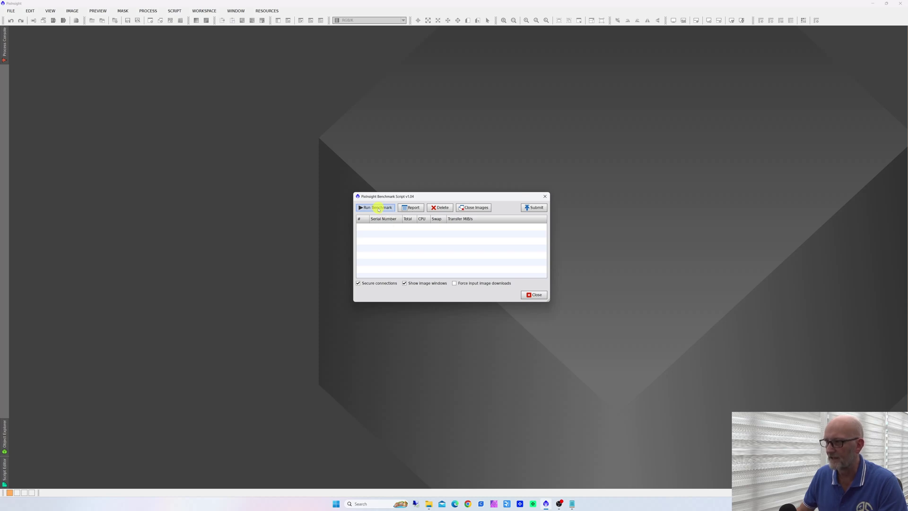
{"action": "left_click", "coordinate": [530, 295]}
{"action": "left_click", "coordinate": [466, 262]}
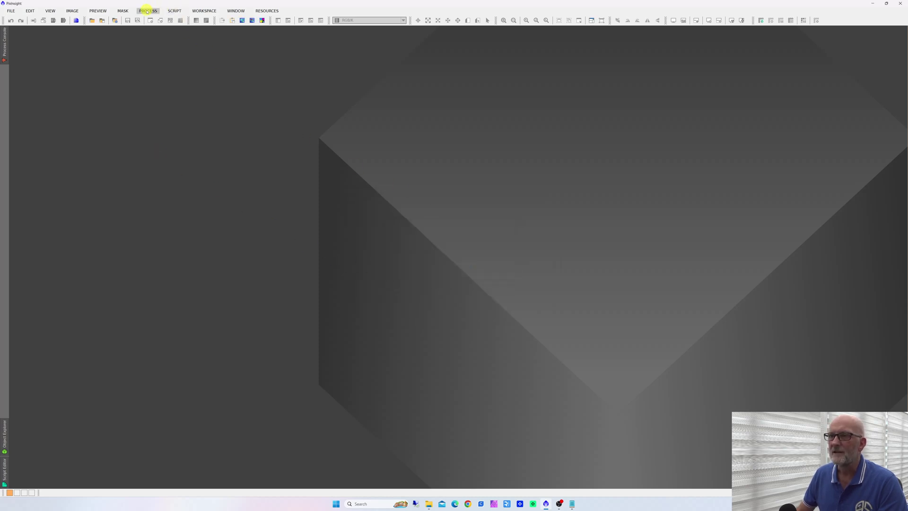
Open Global Preferences to the Directories and Network page with the swap directory list
{"action": "left_click", "coordinate": [31, 10]}
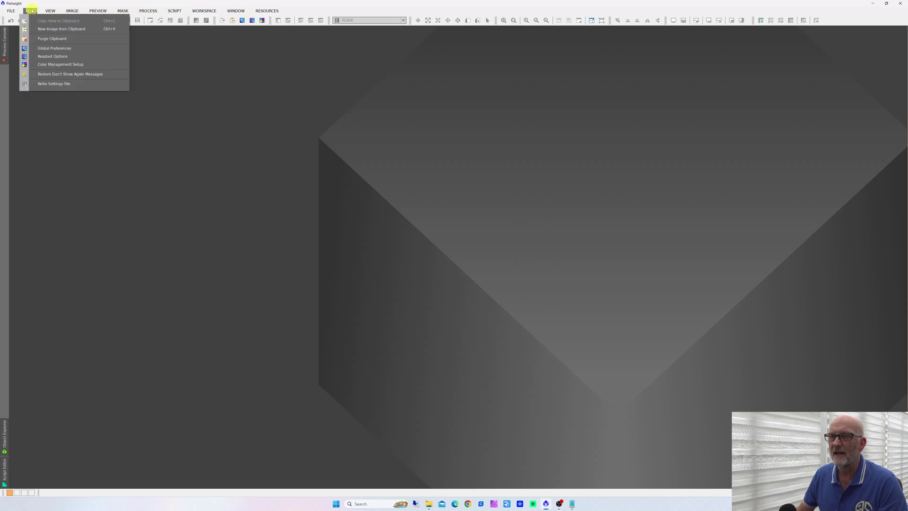
{"action": "left_click", "coordinate": [47, 48]}
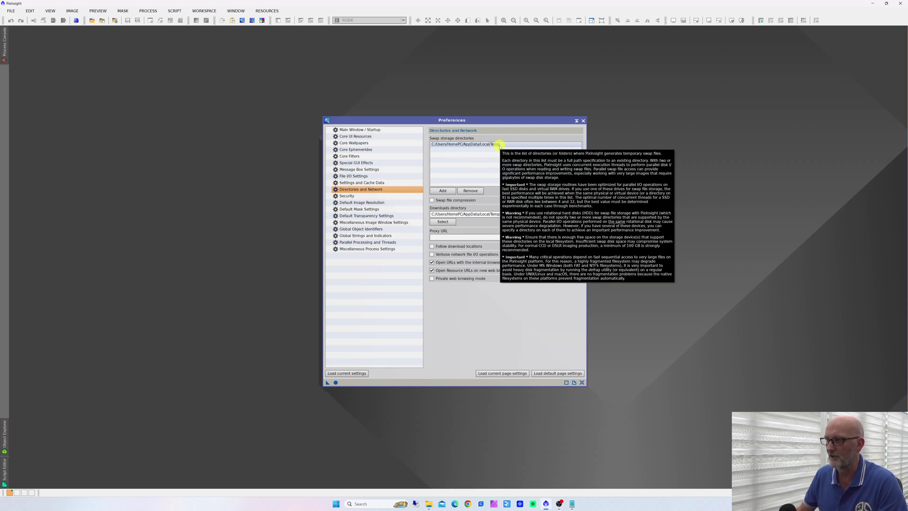
{"action": "mouse_move", "coordinate": [490, 143]}
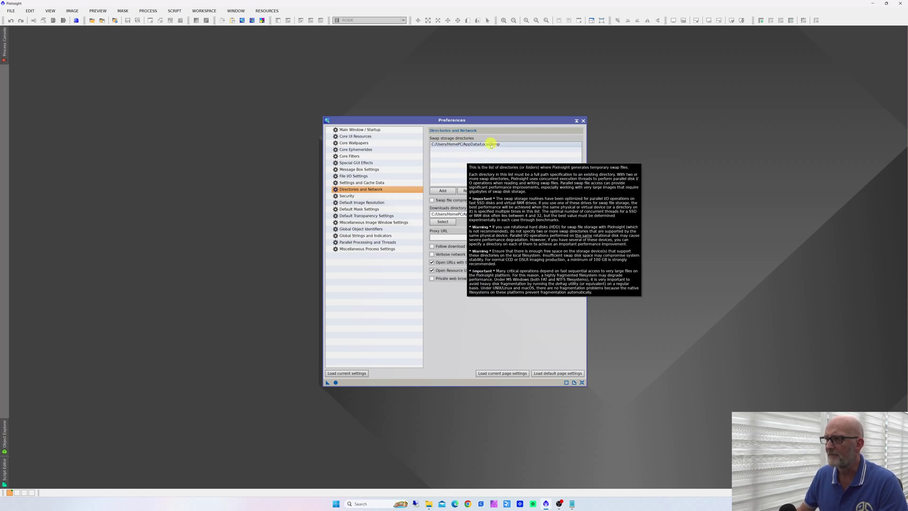
Add C:/Pixinsight Swap Folder from Local Disk (C:) as a swap directory and select its entry
{"action": "left_click", "coordinate": [442, 190]}
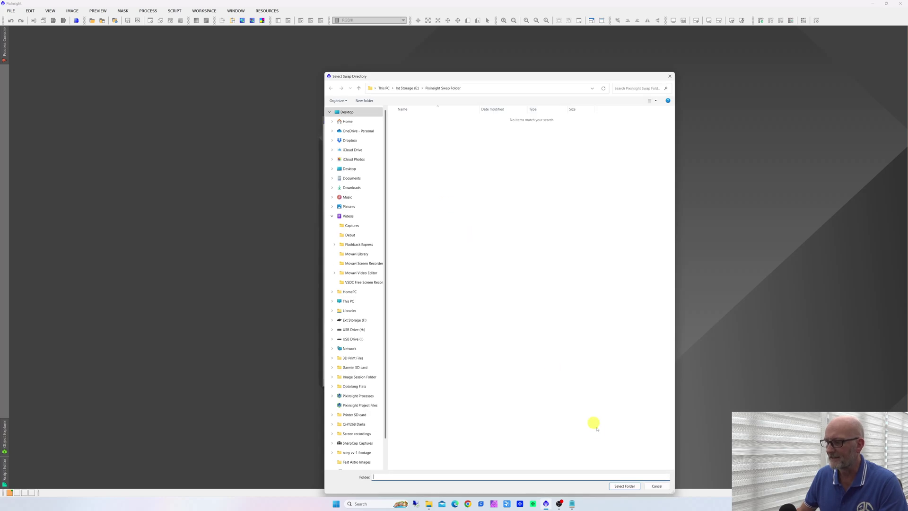
{"action": "left_click", "coordinate": [362, 301]}
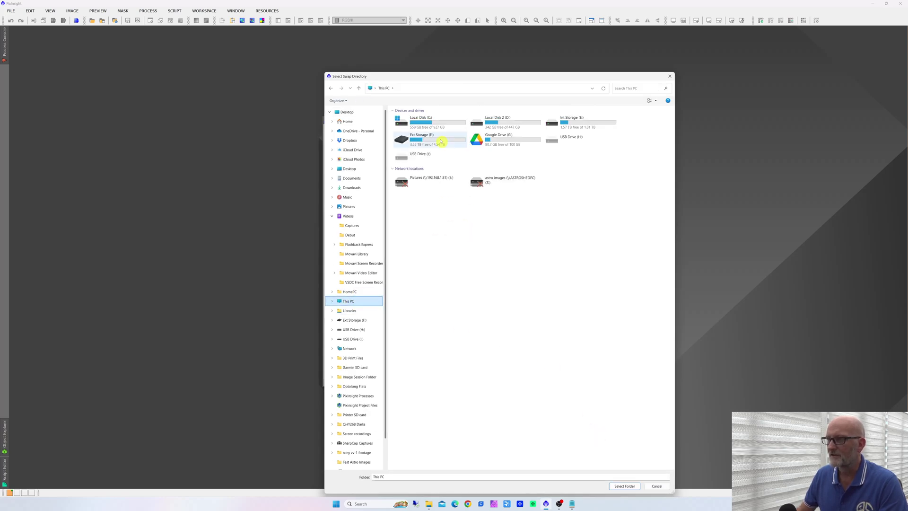
{"action": "double_click", "coordinate": [423, 127]}
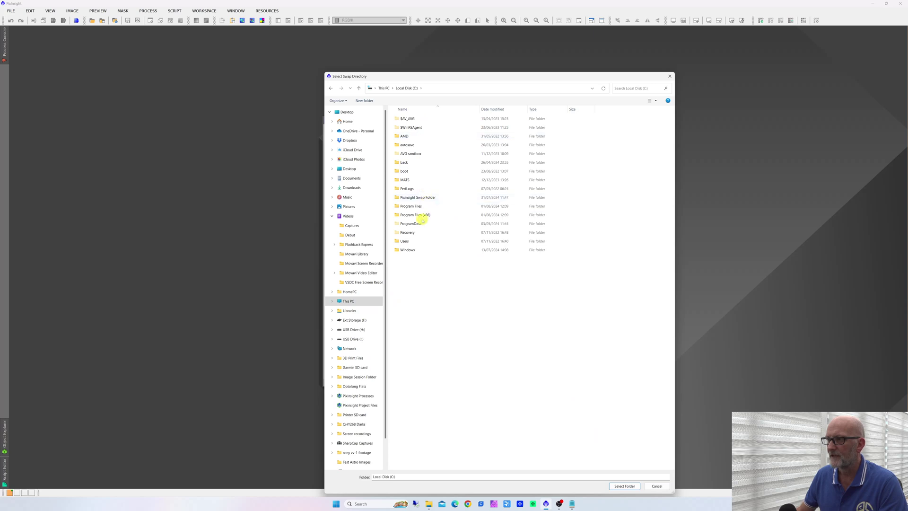
{"action": "left_click", "coordinate": [407, 198]}
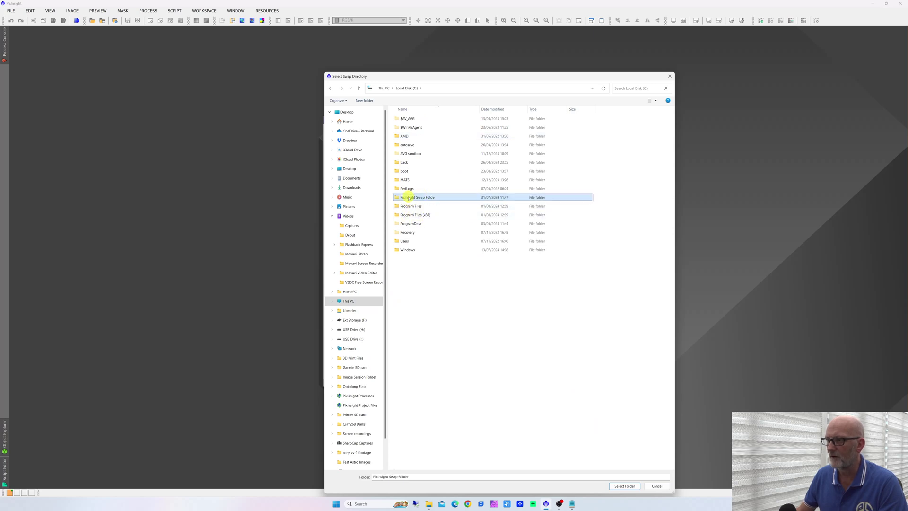
{"action": "left_click", "coordinate": [617, 486]}
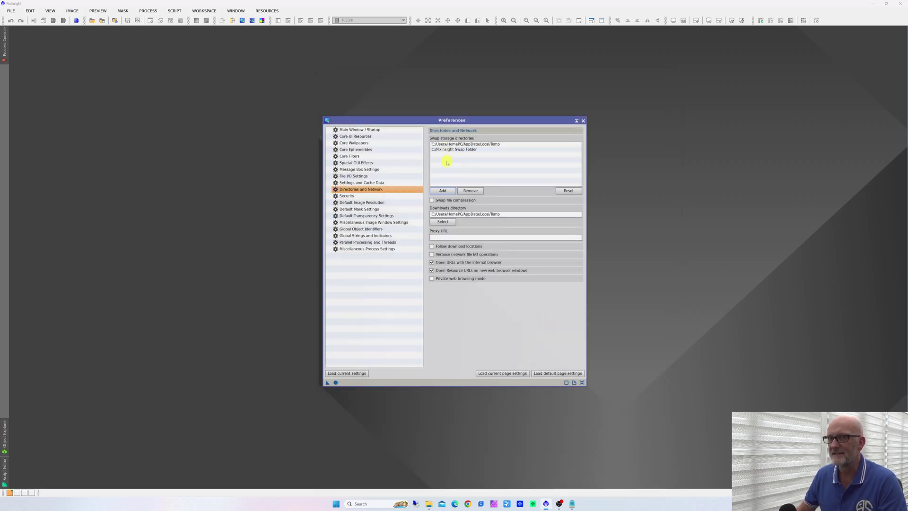
{"action": "mouse_move", "coordinate": [446, 162]}
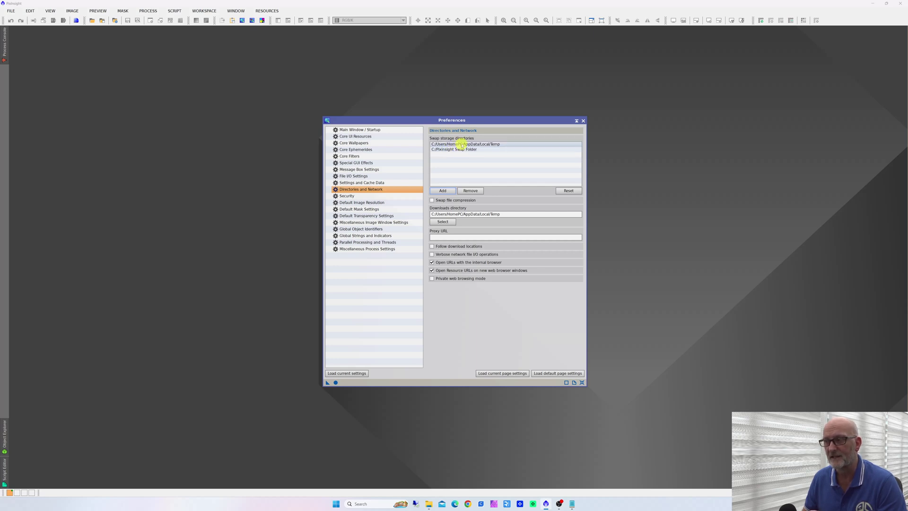
{"action": "mouse_move", "coordinate": [461, 145]}
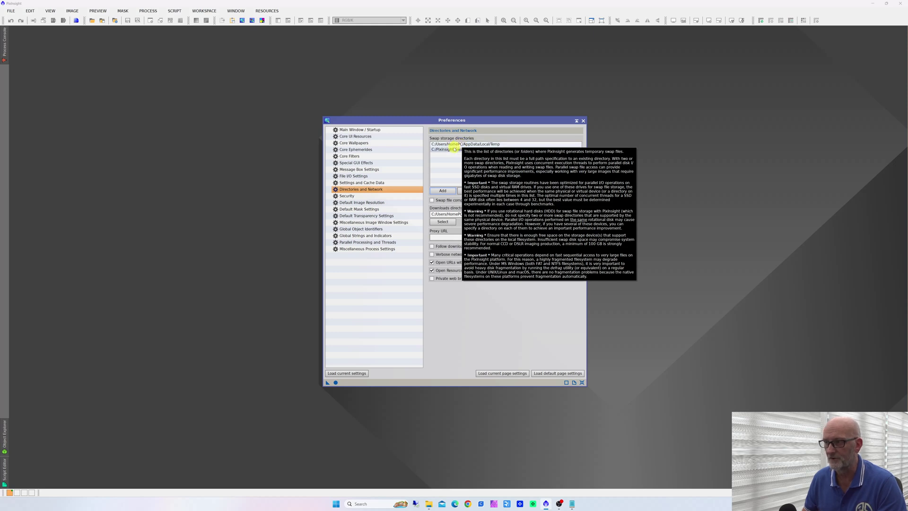
{"action": "left_click", "coordinate": [443, 149]}
Add C:/Pixinsight Swap Folder three more times, giving four C: entries
{"action": "left_click", "coordinate": [445, 190]}
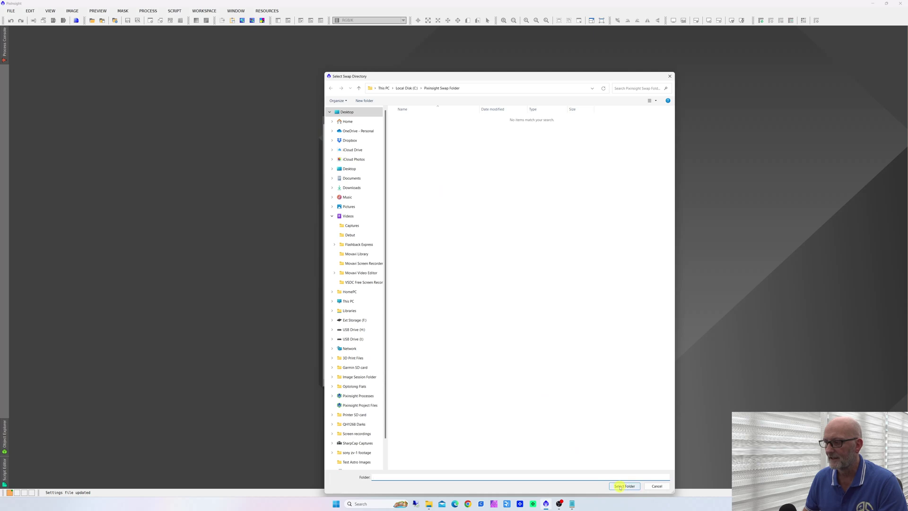
{"action": "left_click", "coordinate": [625, 486]}
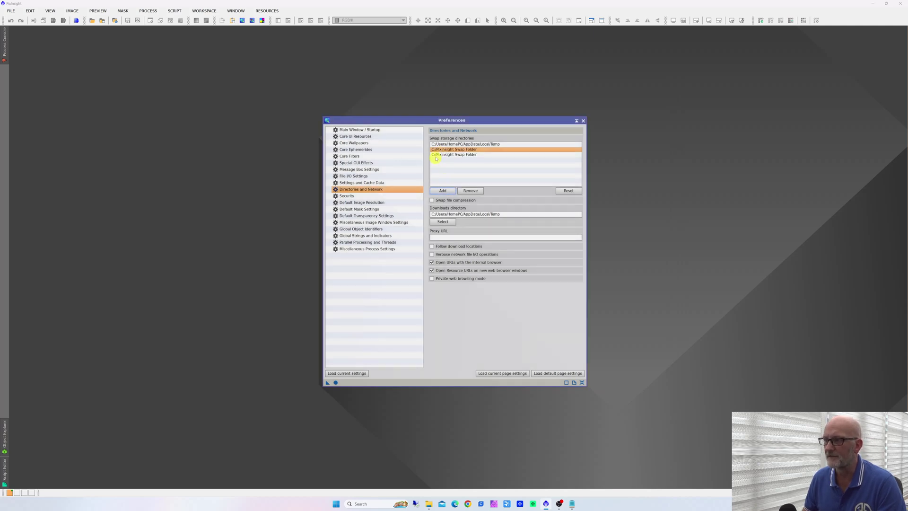
{"action": "left_click", "coordinate": [434, 155]}
{"action": "left_click", "coordinate": [441, 191]}
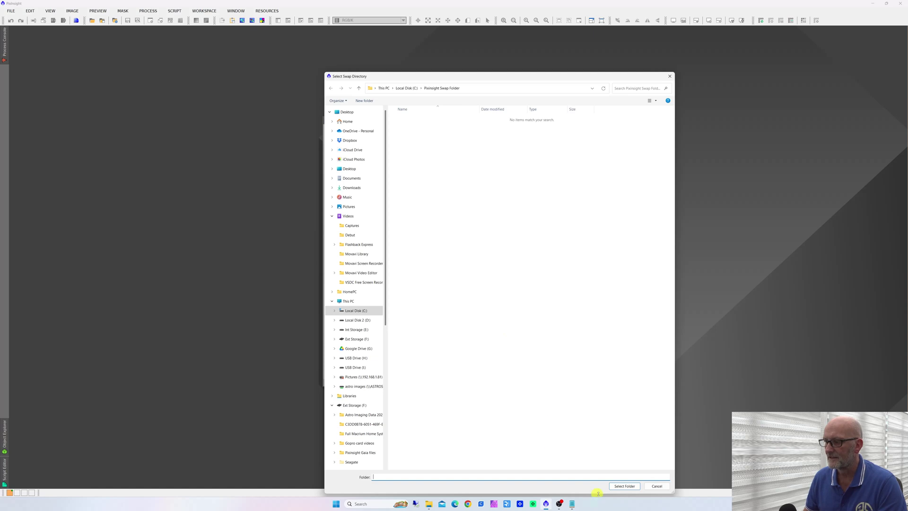
{"action": "left_click", "coordinate": [620, 483]}
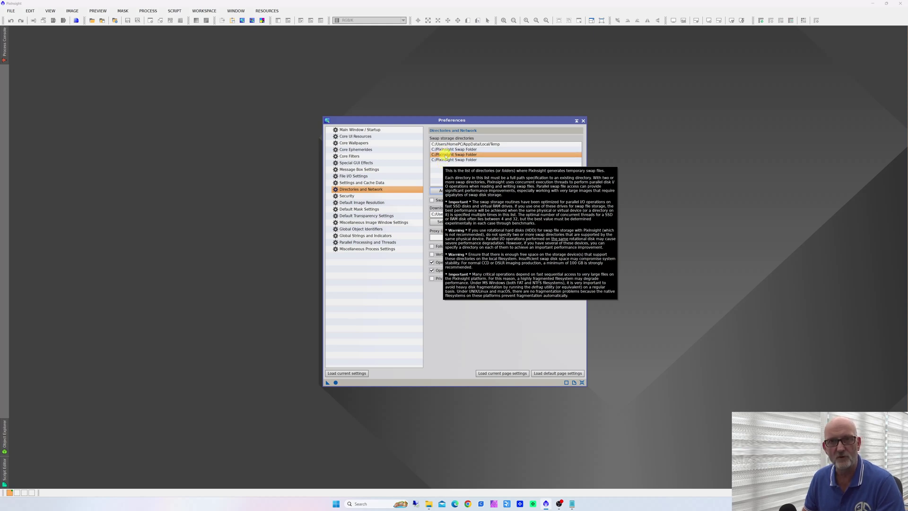
{"action": "left_click", "coordinate": [445, 159]}
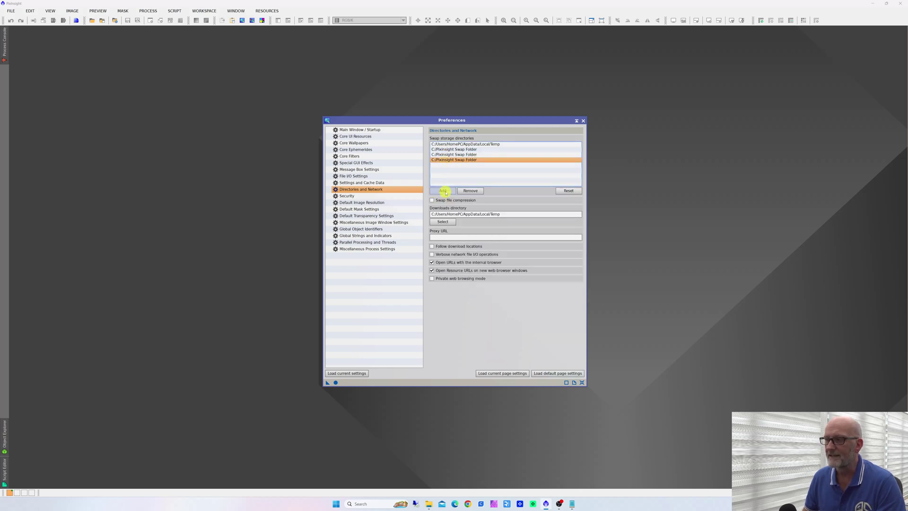
{"action": "left_click", "coordinate": [445, 192]}
{"action": "left_click", "coordinate": [624, 487]}
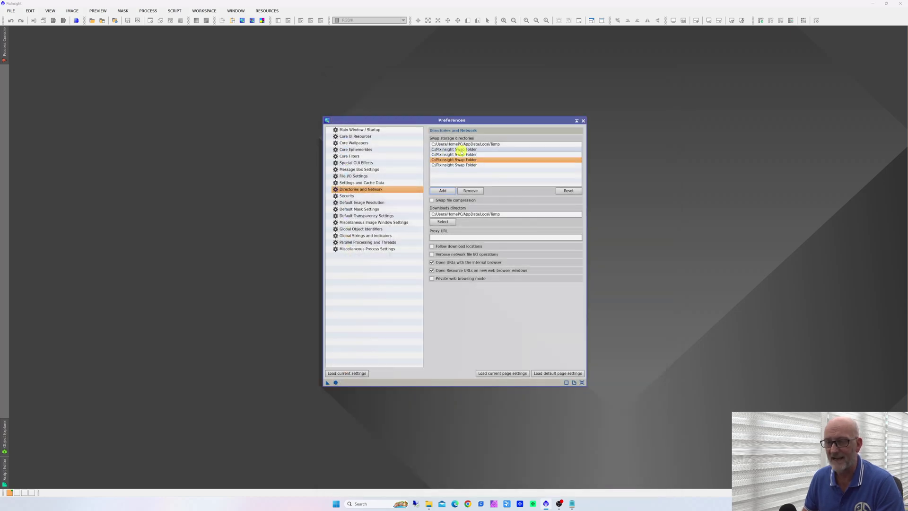
{"action": "mouse_move", "coordinate": [460, 152]}
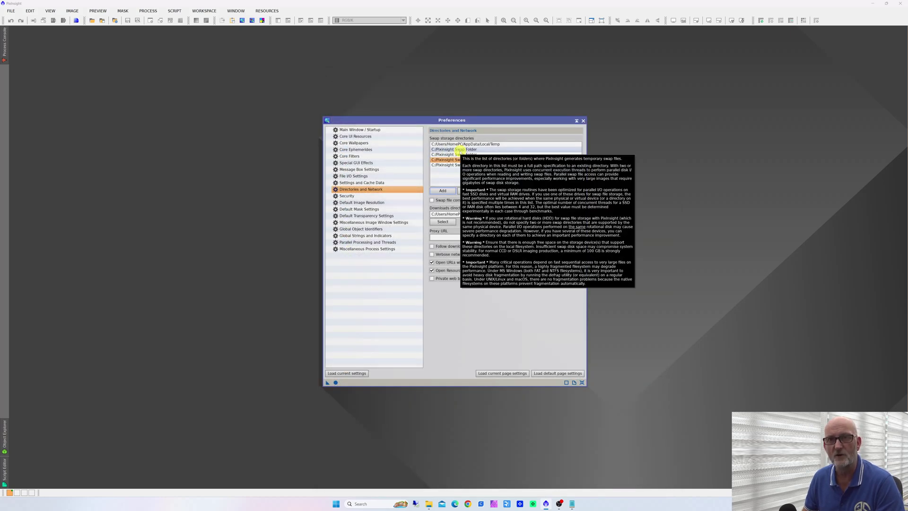
Add the Pixinsight swap folder from Local Disk 2 (D:) as a swap directory
{"action": "left_click", "coordinate": [444, 191]}
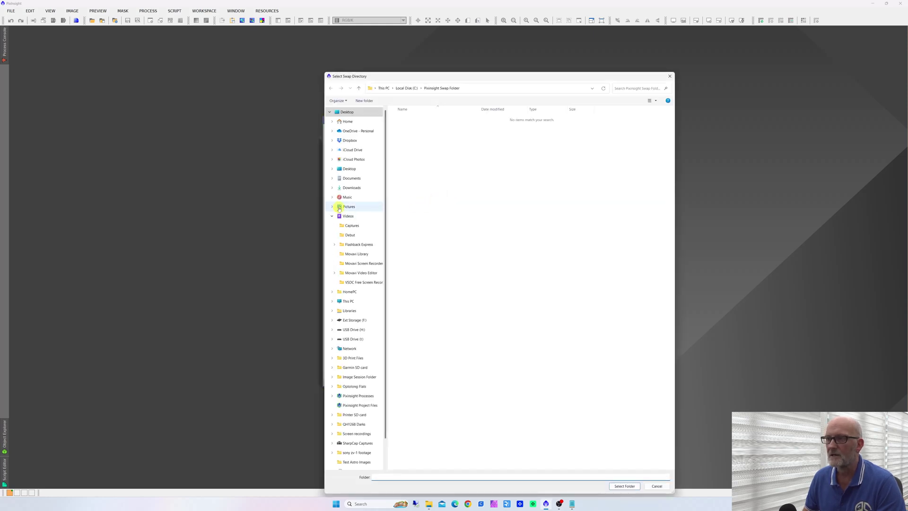
{"action": "left_click", "coordinate": [346, 300]}
{"action": "double_click", "coordinate": [481, 137]}
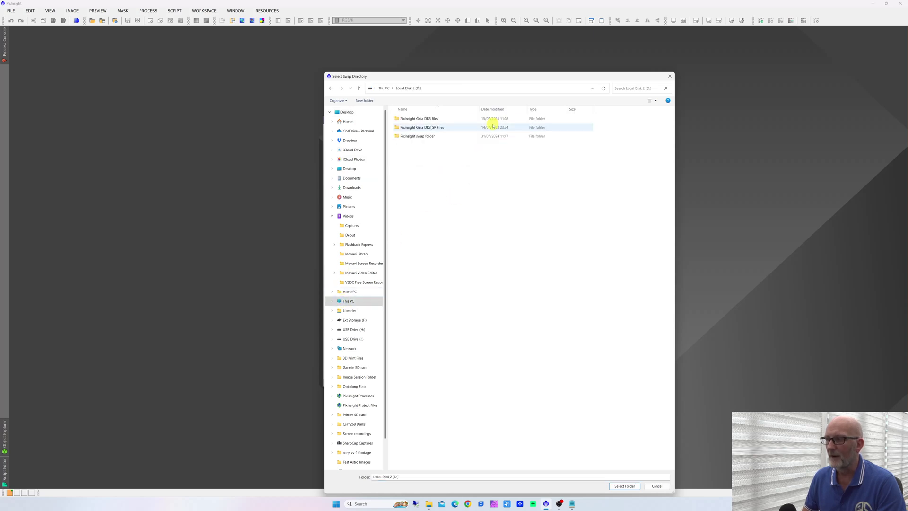
{"action": "left_click", "coordinate": [422, 136]}
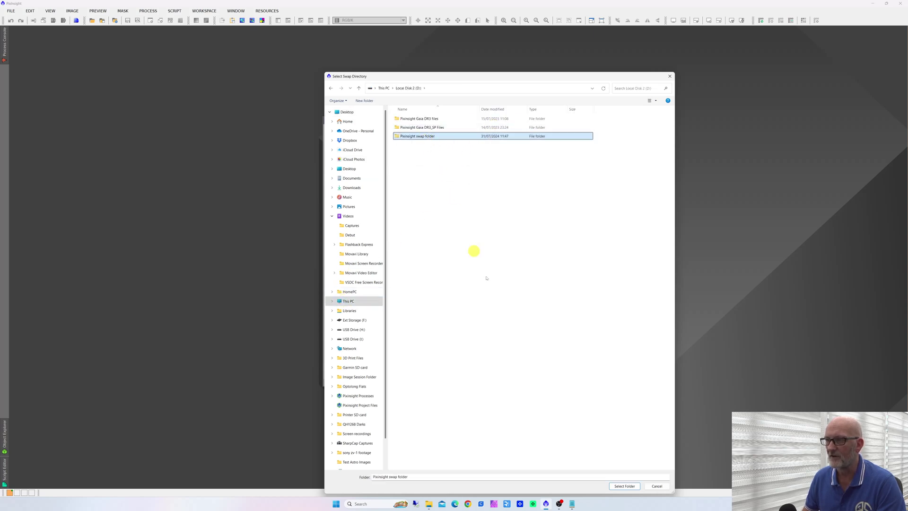
{"action": "left_click", "coordinate": [623, 487]}
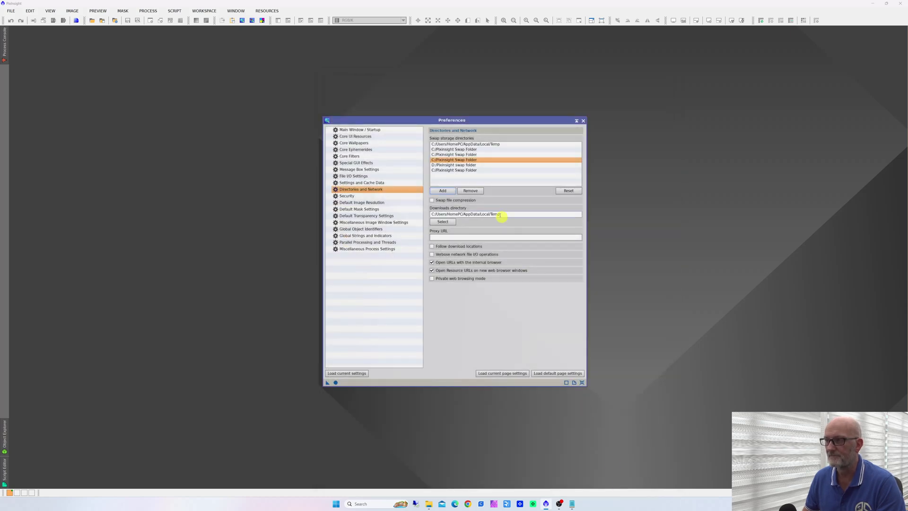
{"action": "mouse_move", "coordinate": [458, 179]}
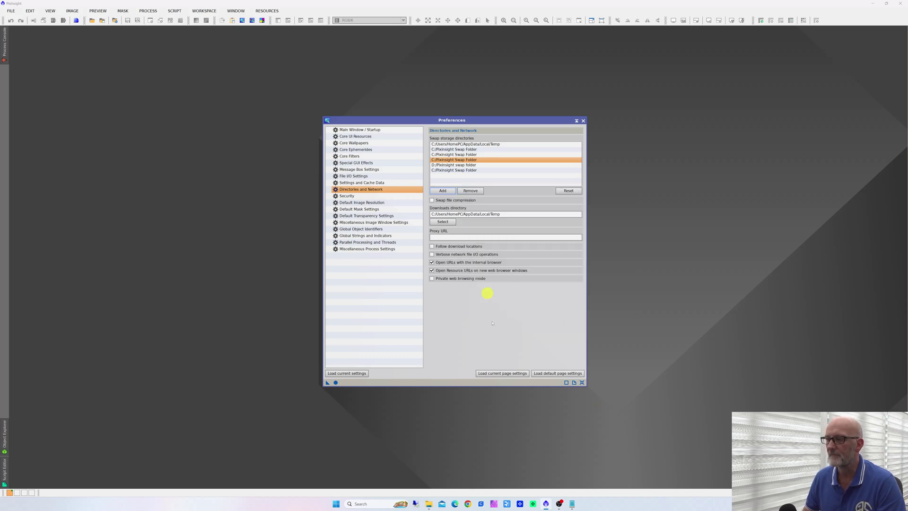
Add the D: swap folder three more times, then start another entry from This PC's drives
{"action": "left_click", "coordinate": [442, 190]}
{"action": "left_click", "coordinate": [617, 477]}
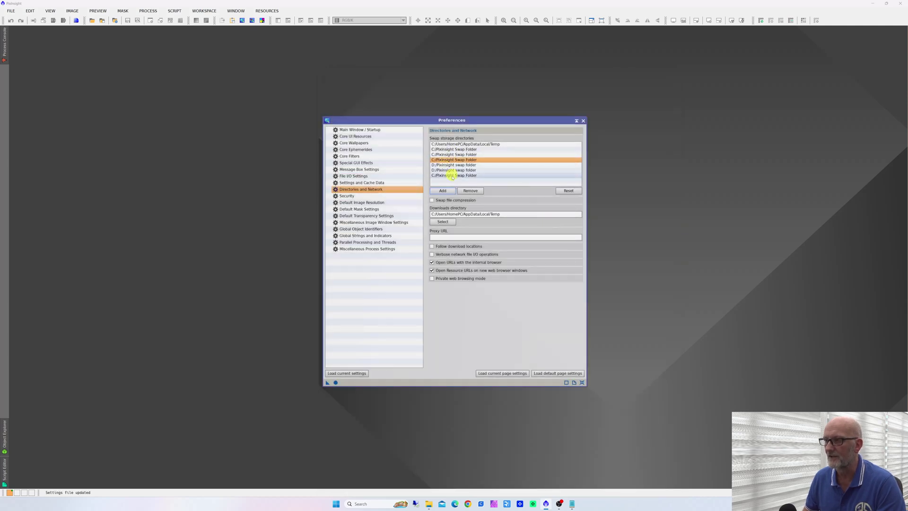
{"action": "left_click", "coordinate": [444, 170]}
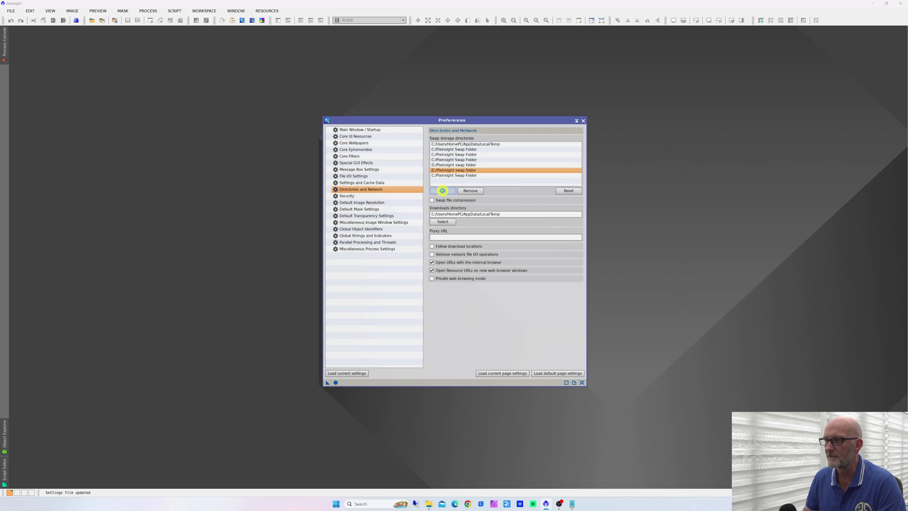
{"action": "left_click", "coordinate": [442, 190]}
{"action": "left_click", "coordinate": [624, 485]}
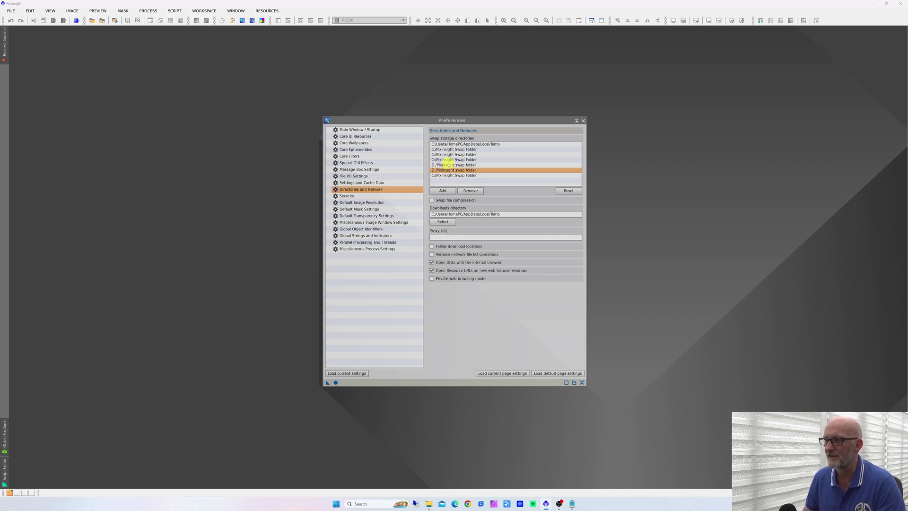
{"action": "left_click", "coordinate": [447, 191]}
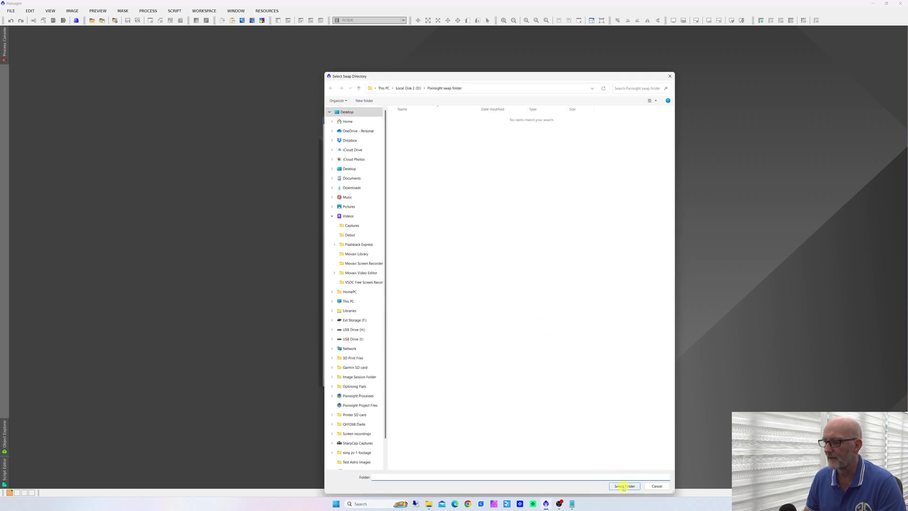
{"action": "left_click", "coordinate": [623, 486]}
{"action": "scroll", "coordinate": [575, 172], "scroll_direction": "up", "scroll_amount": 2}
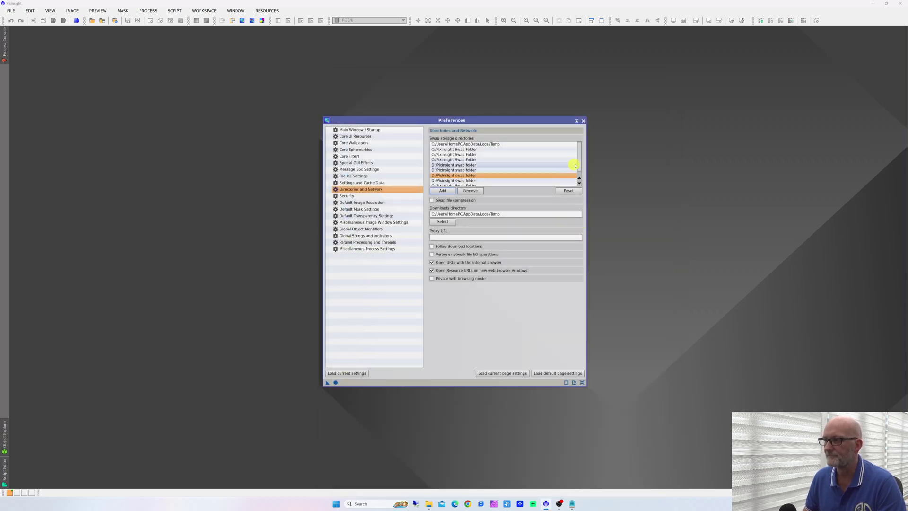
{"action": "scroll", "coordinate": [577, 170], "scroll_direction": "down", "scroll_amount": 1}
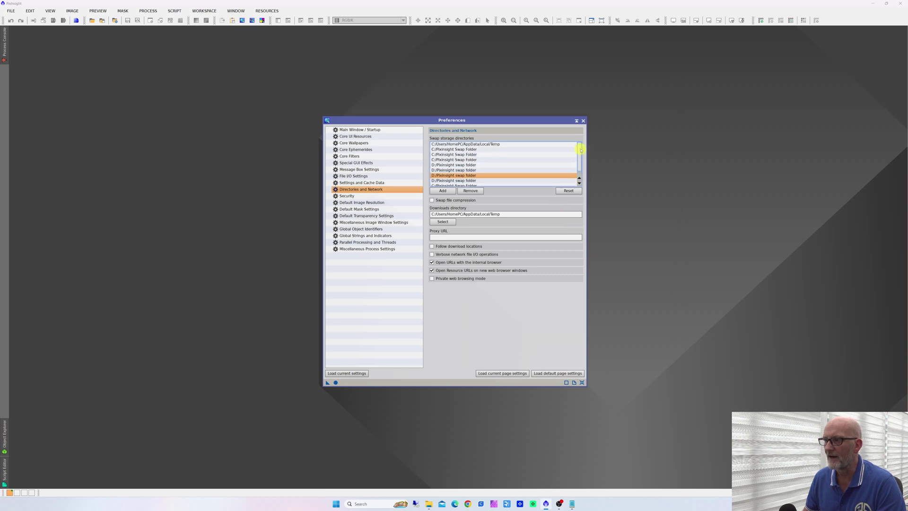
{"action": "left_click", "coordinate": [439, 180]}
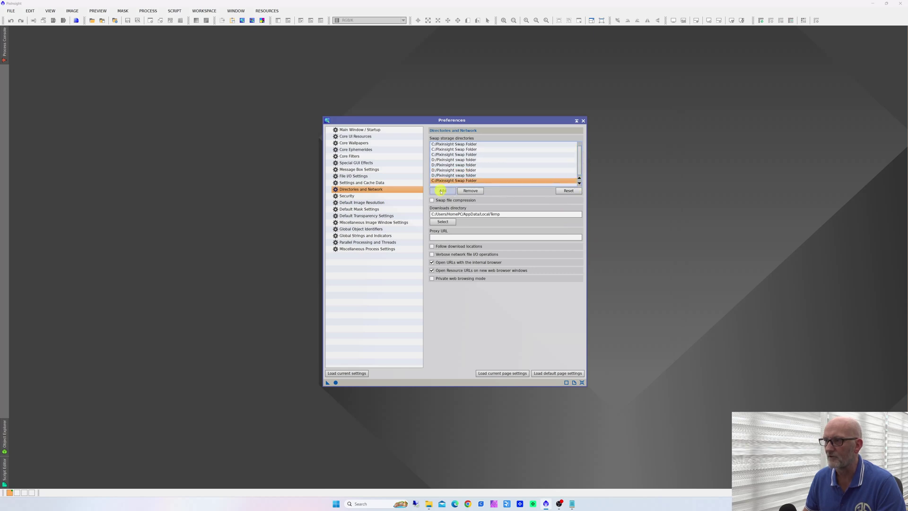
{"action": "left_click", "coordinate": [441, 191]}
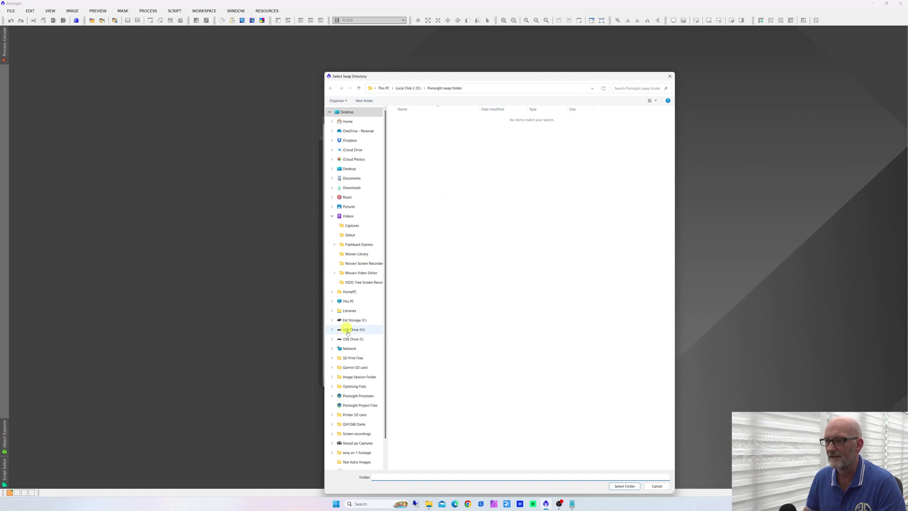
{"action": "left_click", "coordinate": [348, 301]}
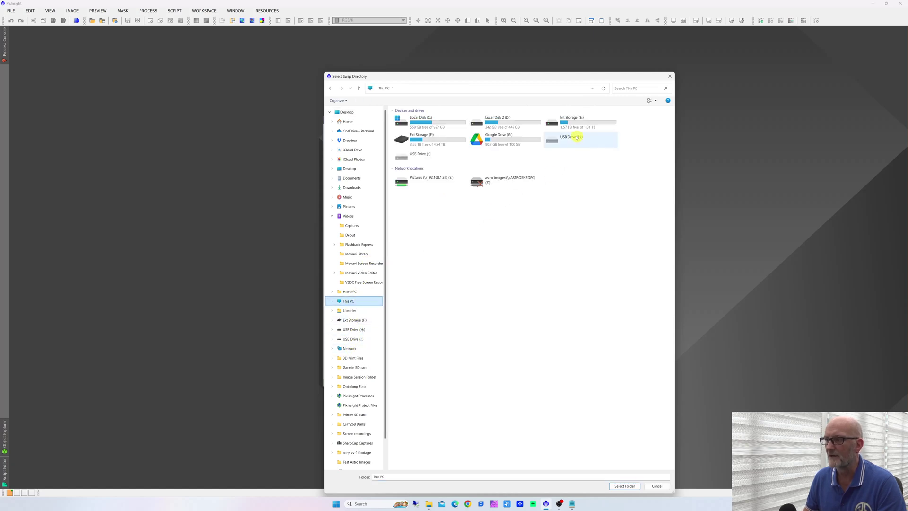
Add E:/Pixinsight Swap Folder from Int Storage (E:) and select its new entry
{"action": "double_click", "coordinate": [551, 121]}
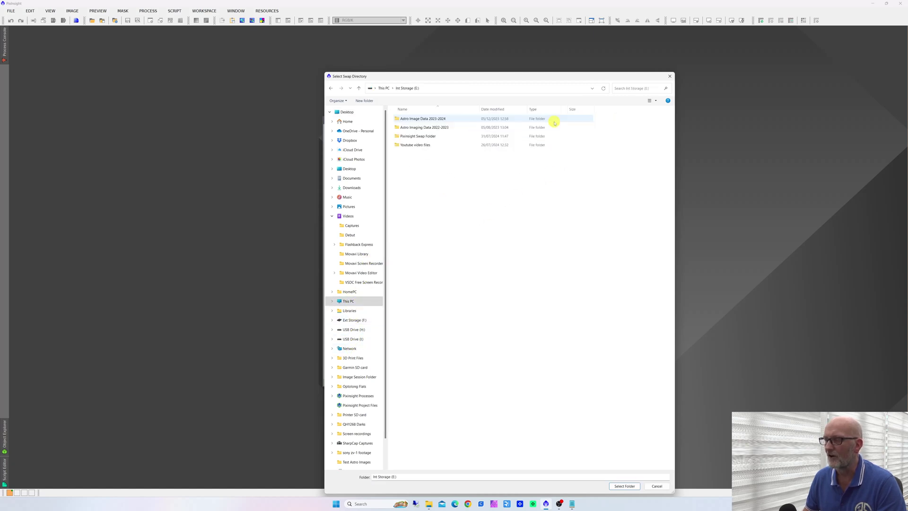
{"action": "left_click", "coordinate": [418, 137]}
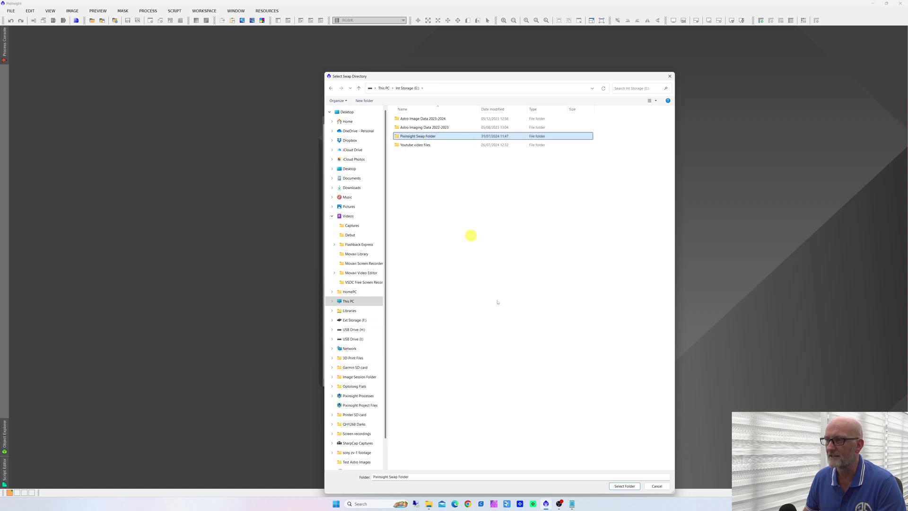
{"action": "left_click", "coordinate": [618, 486]}
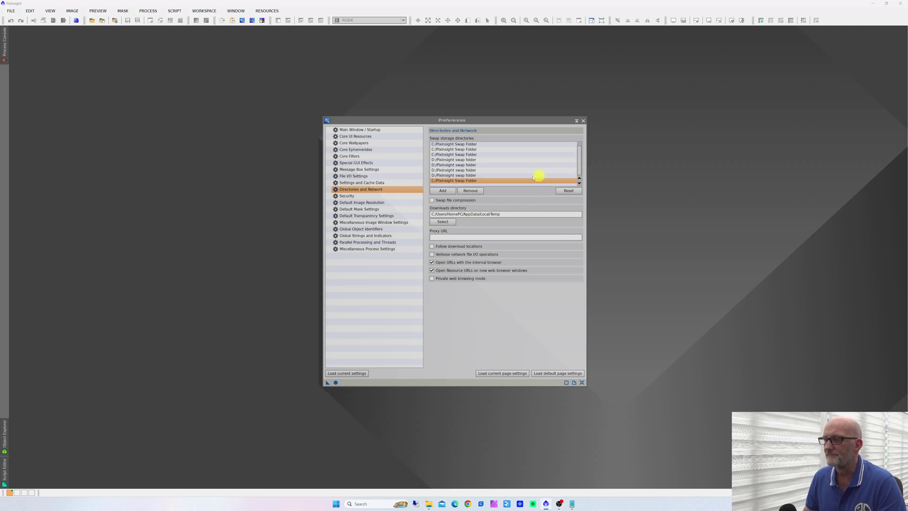
{"action": "left_click", "coordinate": [442, 181]}
{"action": "scroll", "coordinate": [442, 182], "scroll_direction": "down", "scroll_amount": 1}
{"action": "left_click", "coordinate": [441, 181]}
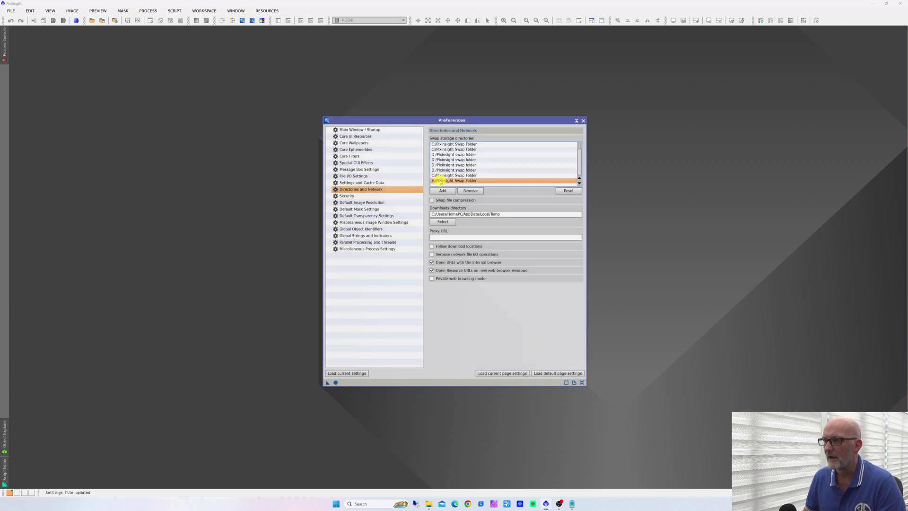
Add the E: swap folder three more times, giving four E: entries
{"action": "left_click", "coordinate": [442, 191]}
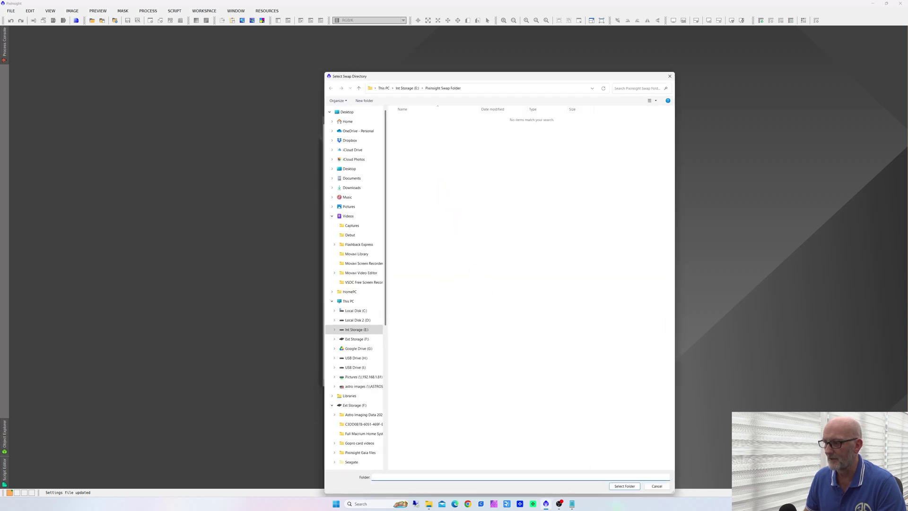
{"action": "left_click", "coordinate": [621, 485]}
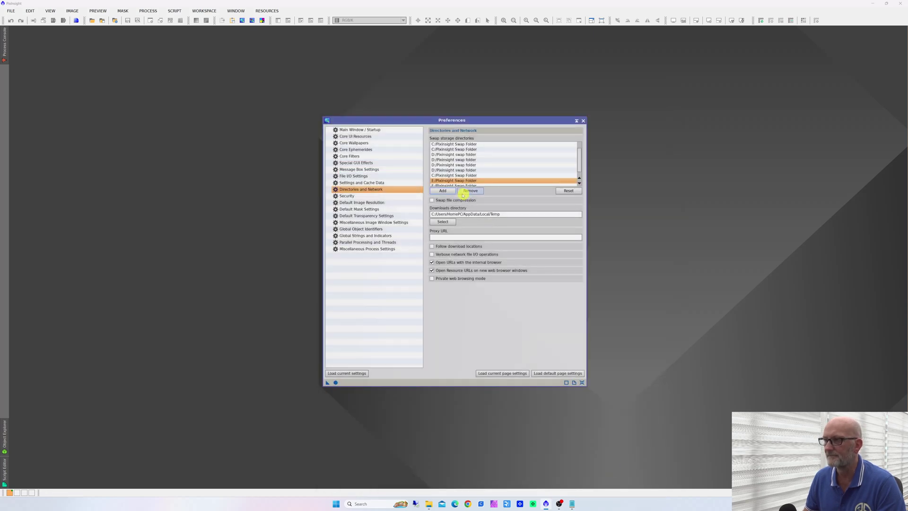
{"action": "left_click", "coordinate": [445, 191]}
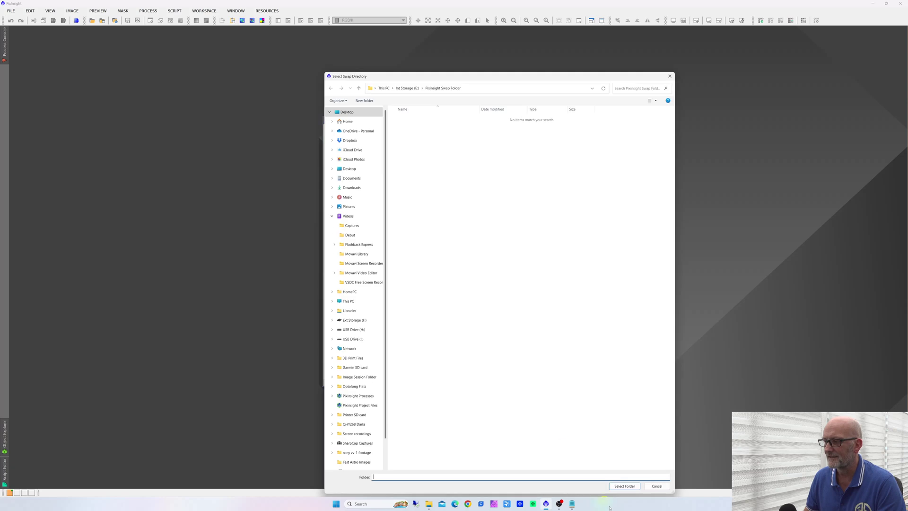
{"action": "left_click", "coordinate": [621, 486]}
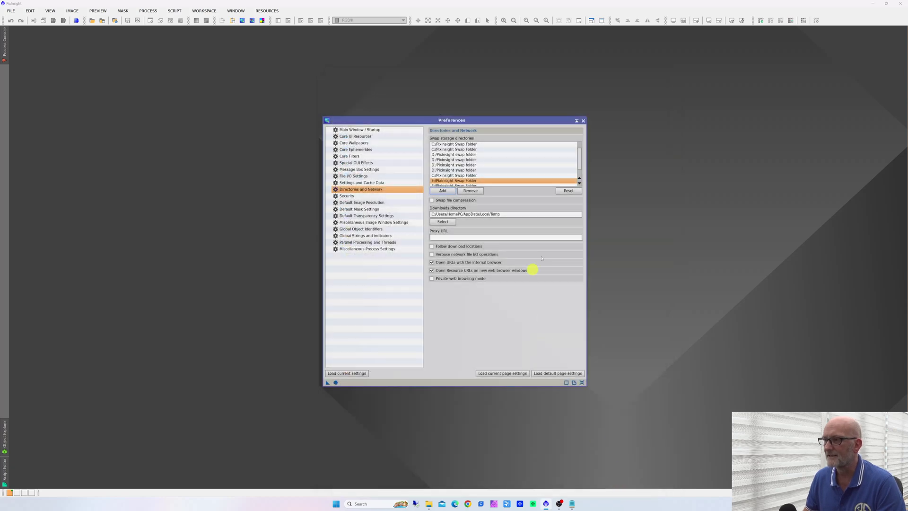
{"action": "scroll", "coordinate": [581, 163], "scroll_direction": "down", "scroll_amount": 2}
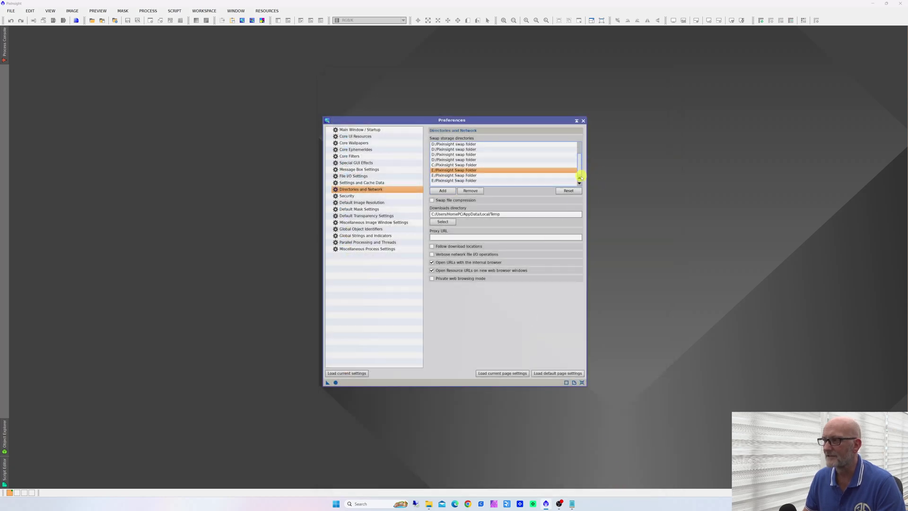
{"action": "left_click", "coordinate": [456, 180]}
{"action": "left_click", "coordinate": [446, 190]}
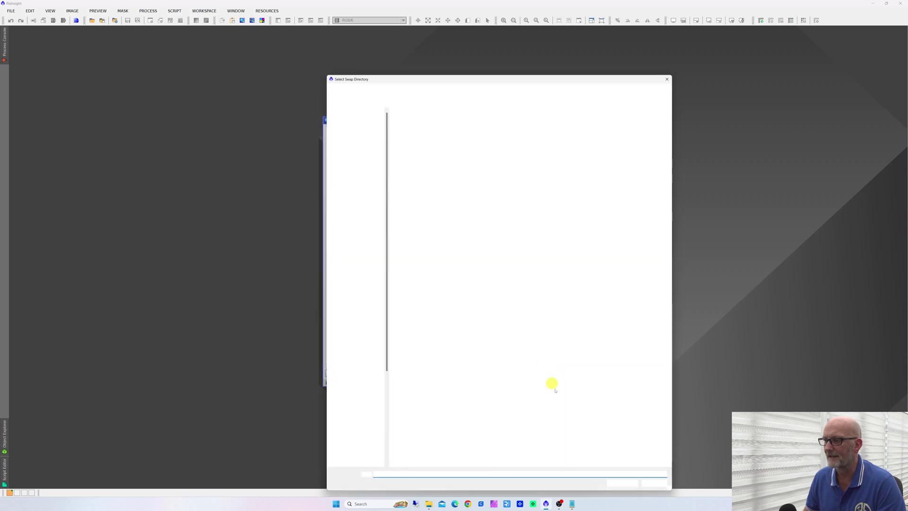
{"action": "left_click", "coordinate": [625, 486]}
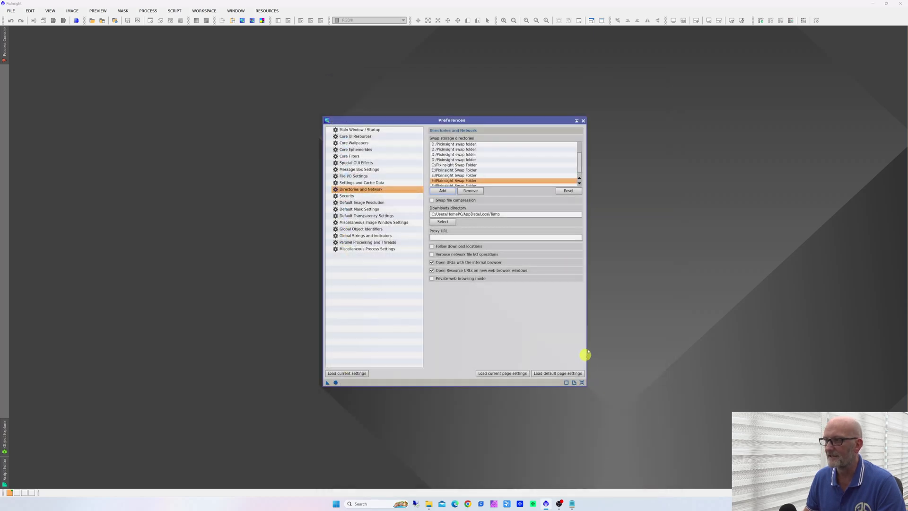
Review the swap list, apply the C:, D: and E: swap settings globally, and close Preferences
{"action": "scroll", "coordinate": [580, 167], "scroll_direction": "up", "scroll_amount": 2}
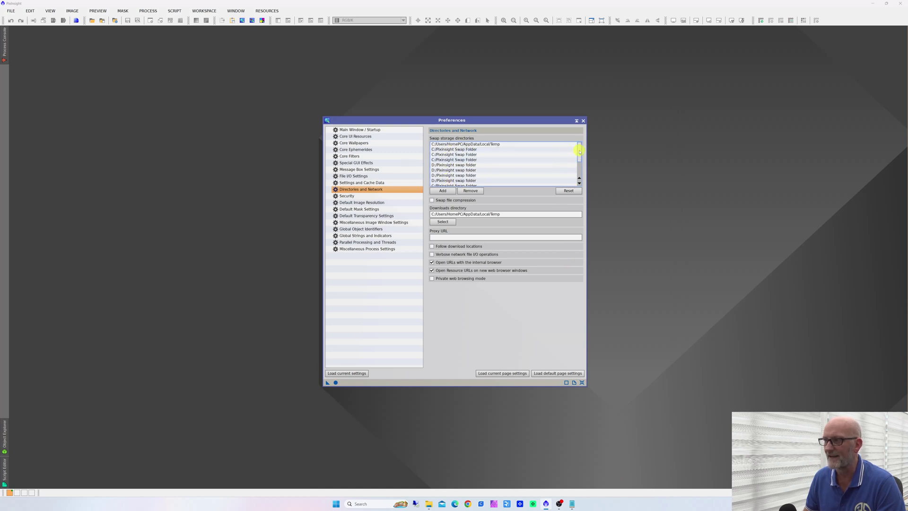
{"action": "mouse_move", "coordinate": [580, 151]}
{"action": "left_mouse_down"}
{"action": "mouse_move", "coordinate": [580, 173]}
{"action": "mouse_move", "coordinate": [576, 146]}
{"action": "left_mouse_up"}
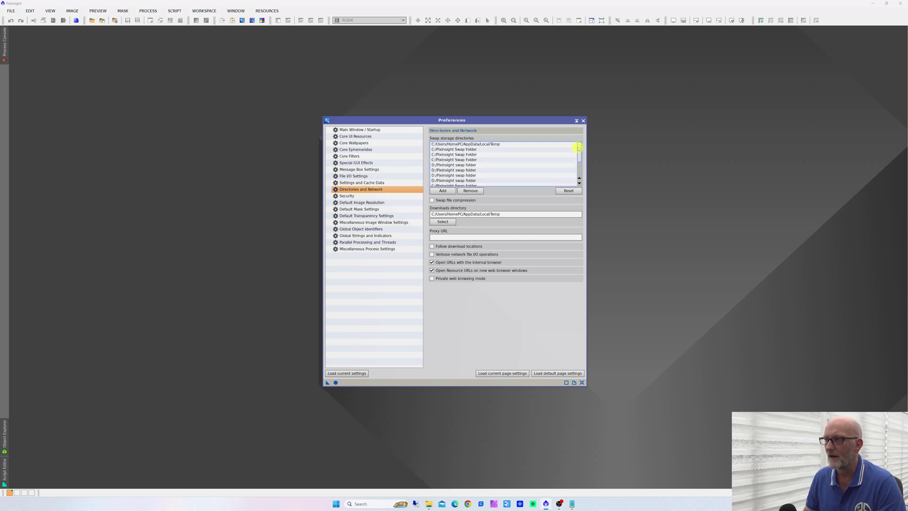
{"action": "left_click", "coordinate": [335, 383]}
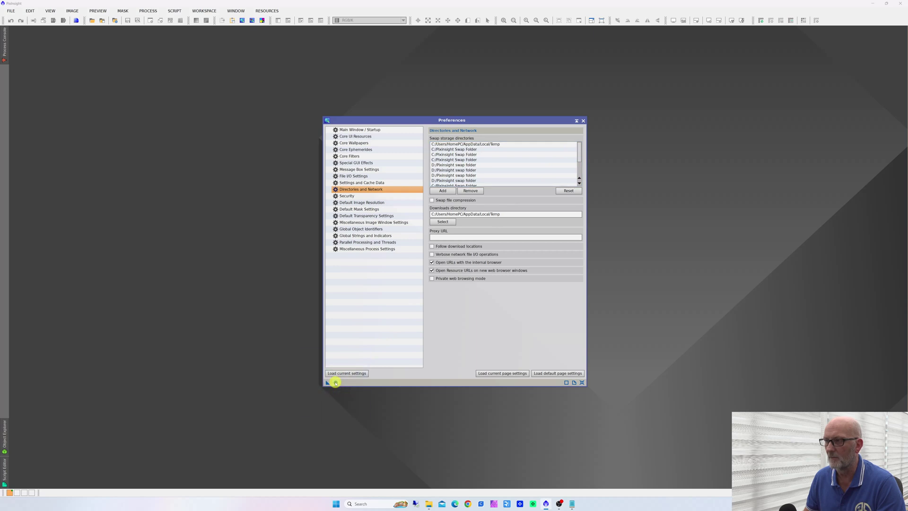
{"action": "left_click", "coordinate": [583, 121]}
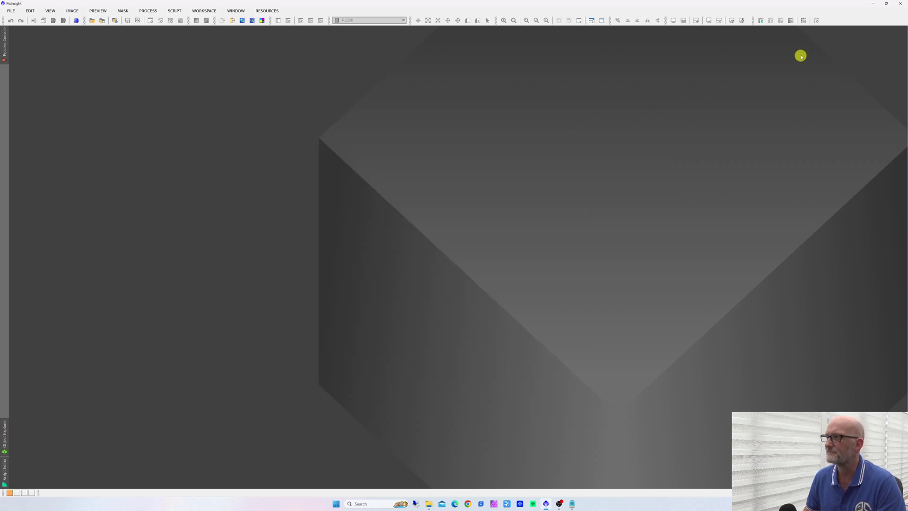
Restart PixInsight and launch the PixInsight Benchmark script from Benchmarks
{"action": "left_click", "coordinate": [900, 5]}
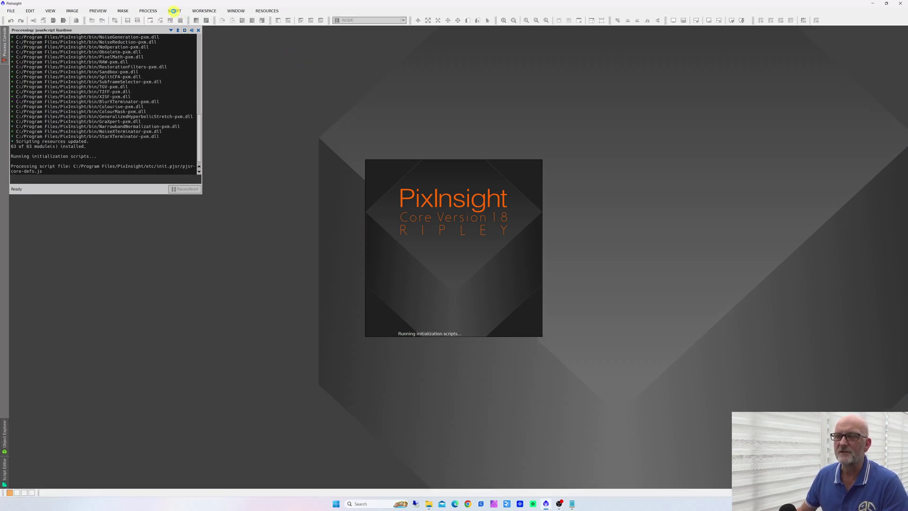
{"action": "left_click", "coordinate": [173, 11]}
{"action": "mouse_move", "coordinate": [213, 27]}
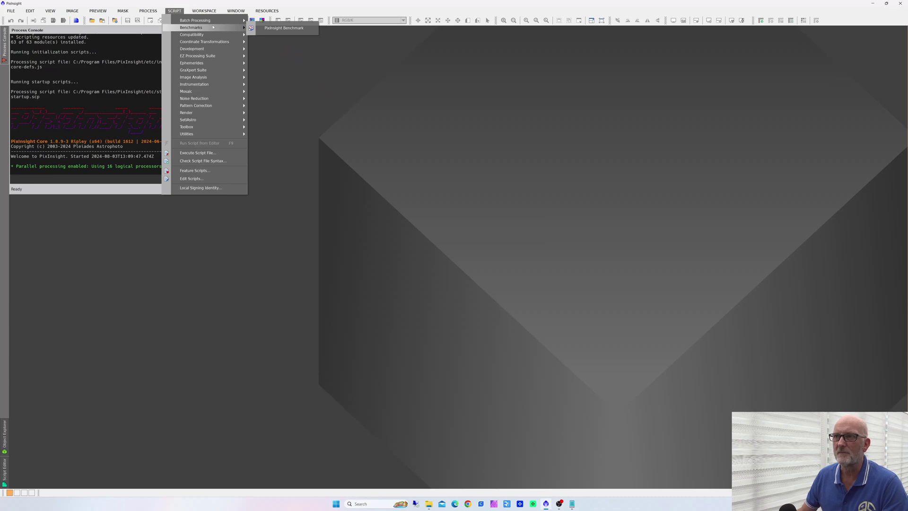
{"action": "left_click", "coordinate": [268, 29]}
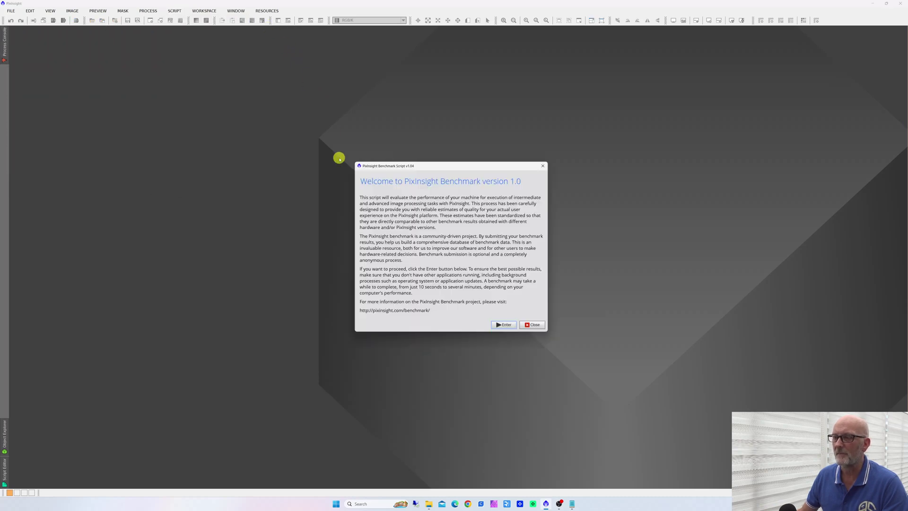
Continue past the benchmark welcome screen to the main window with its empty results table
{"action": "left_click", "coordinate": [504, 326]}
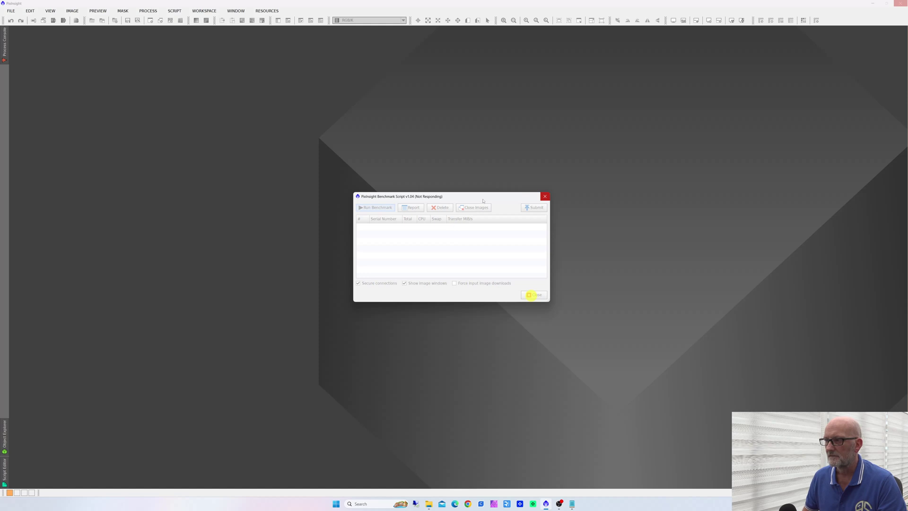
Place Single Swap Folder.txt and 12 swap folders.txt side by side in Notepad
{"action": "mouse_move", "coordinate": [572, 505]}
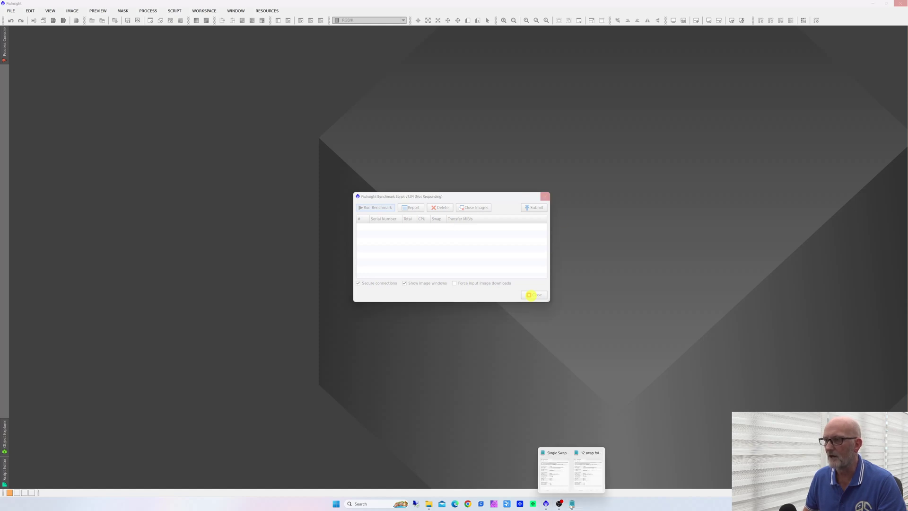
{"action": "left_click", "coordinate": [557, 483]}
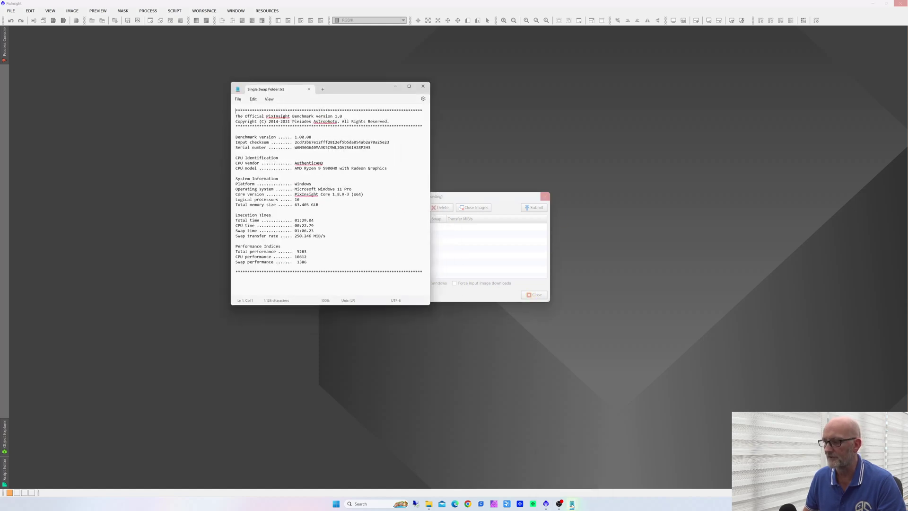
{"action": "left_click", "coordinate": [585, 481]}
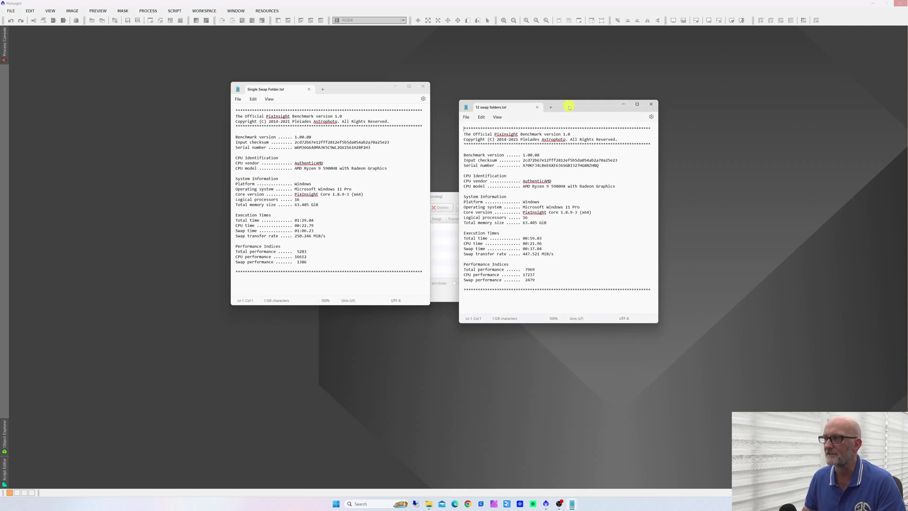
{"action": "left_click_drag", "start_coordinate": [570, 103], "coordinate": [548, 90]}
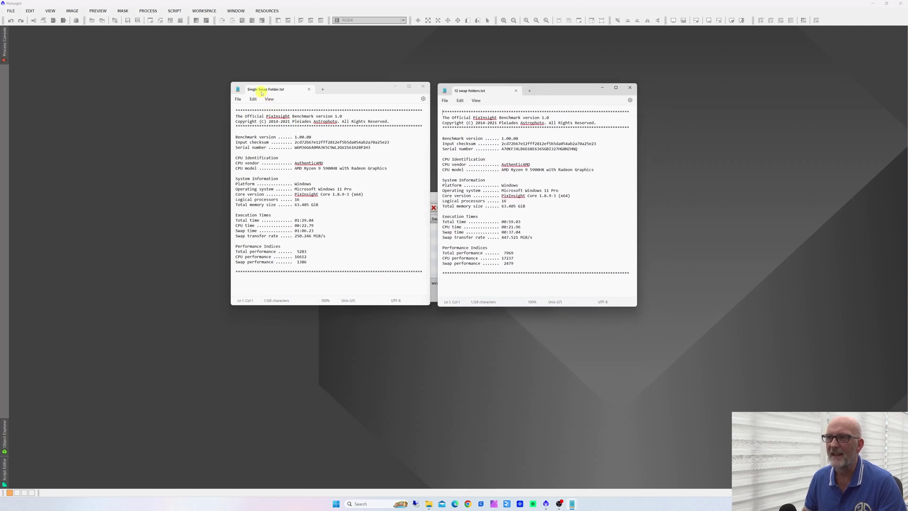